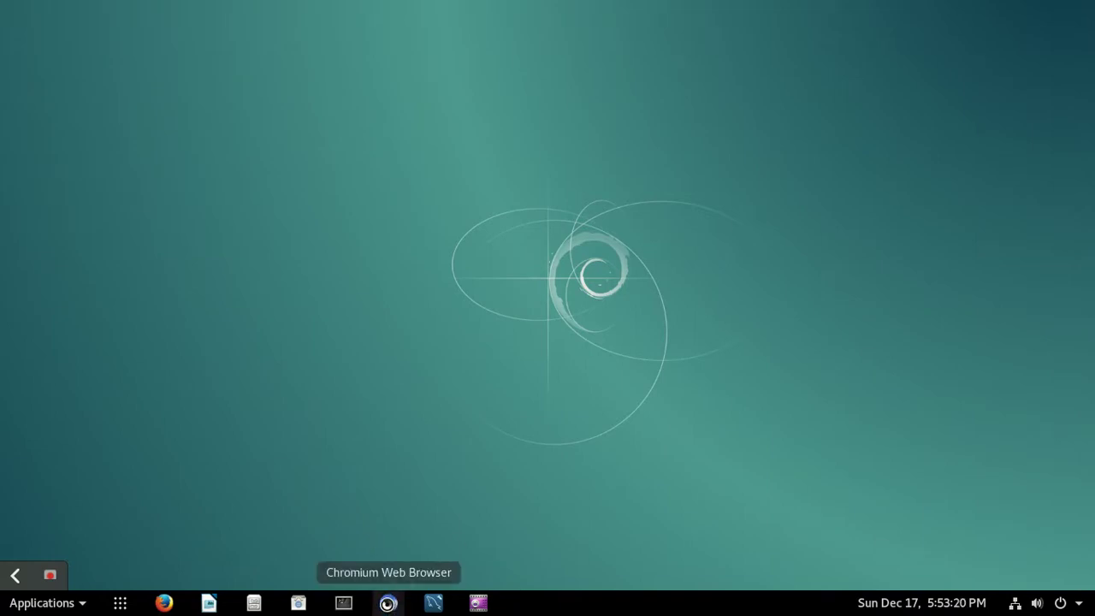
Step: Switch to Chromium and search the web for "unrar debian stretch"
click(389, 604)
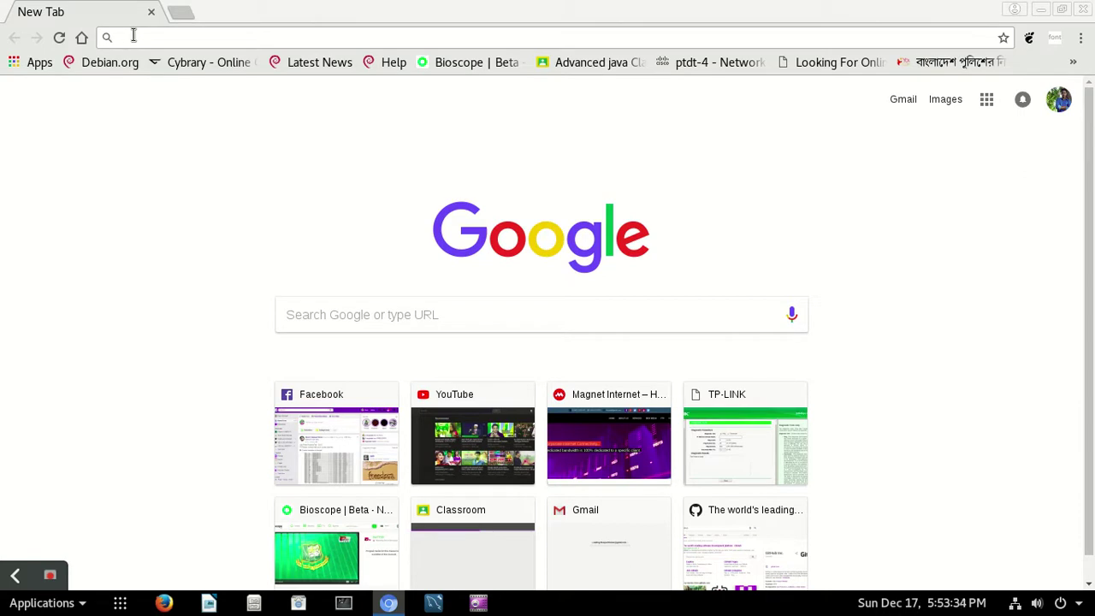
text(un)
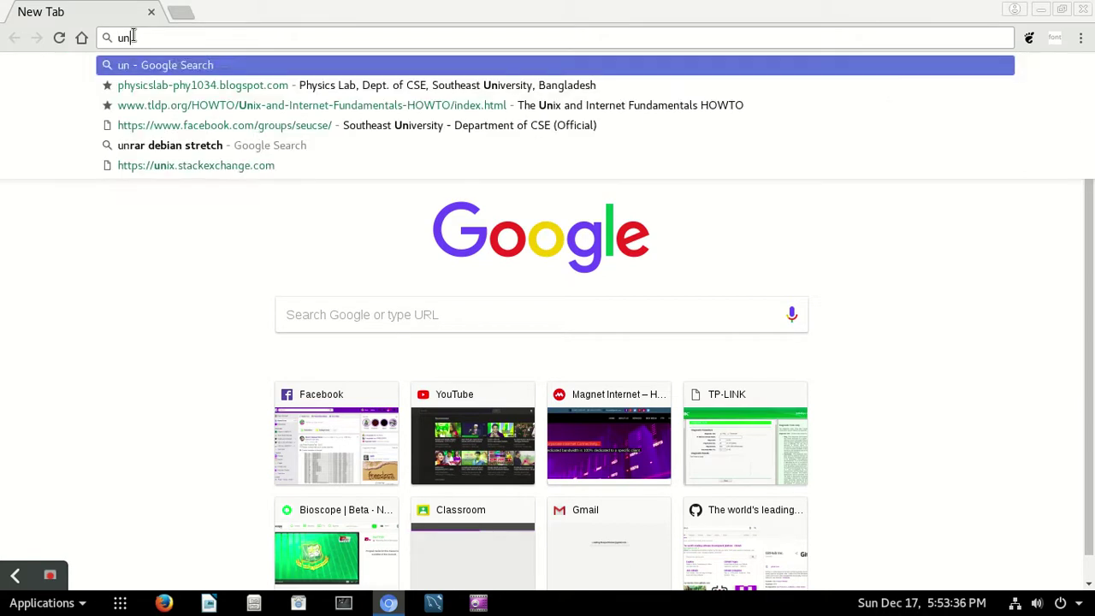
text(rar )
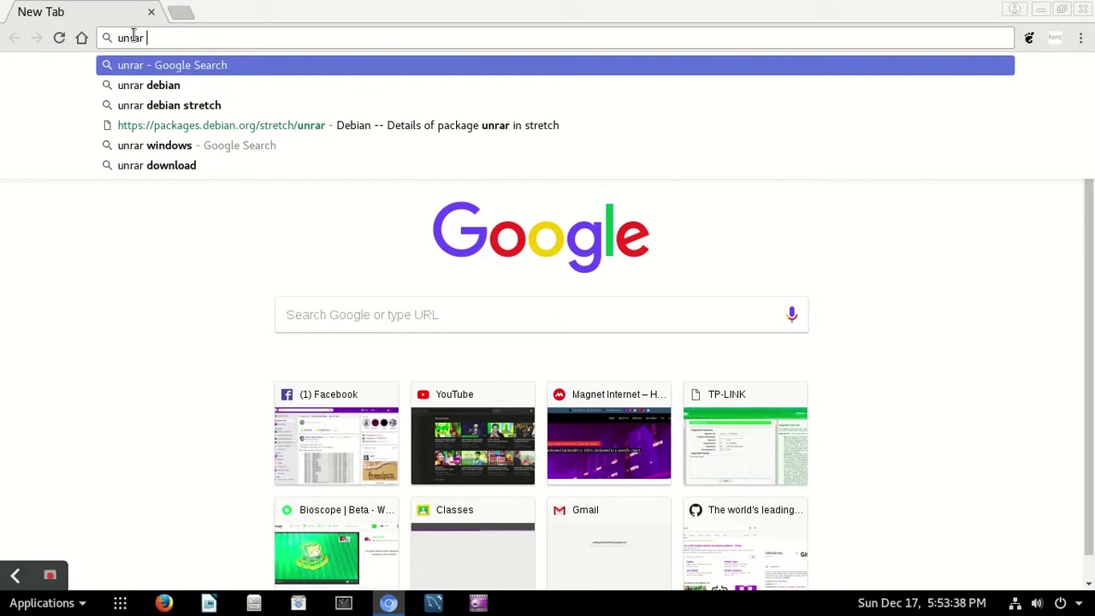
text(debian )
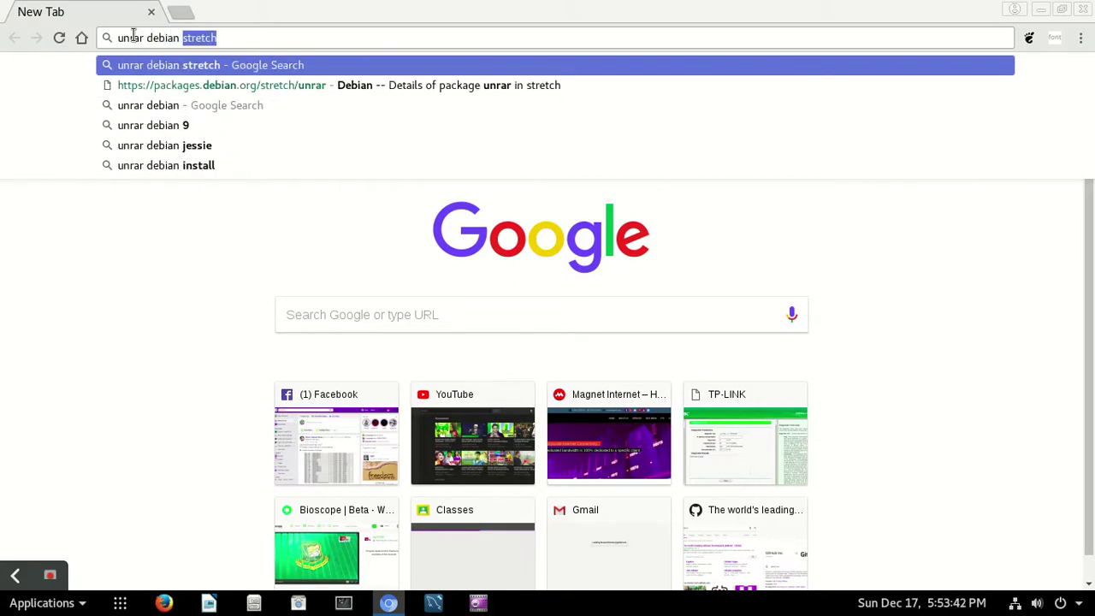
text(stre)
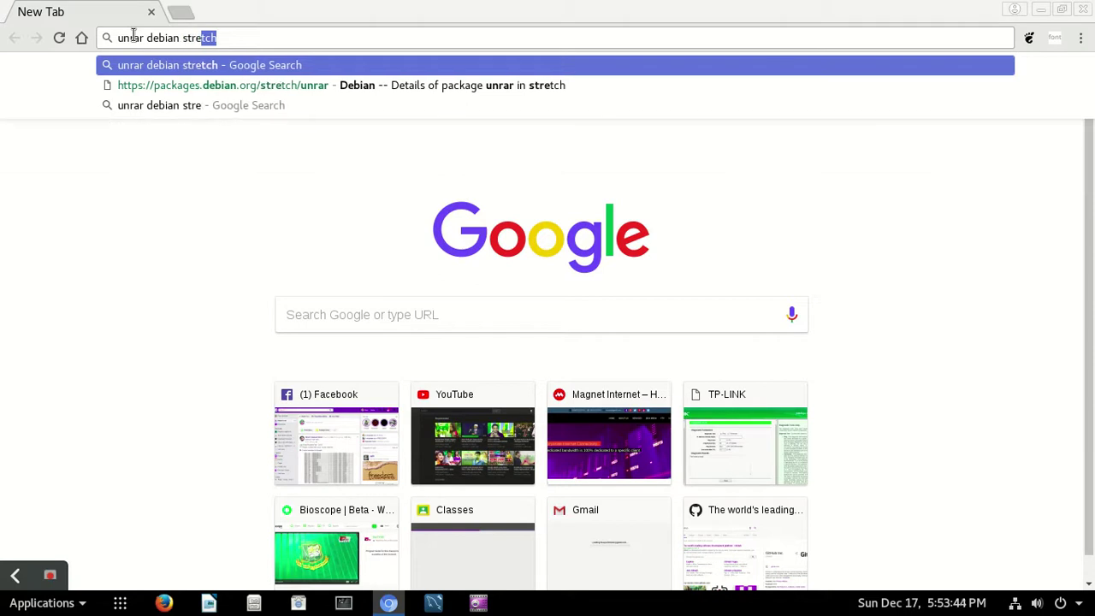
text(tch)
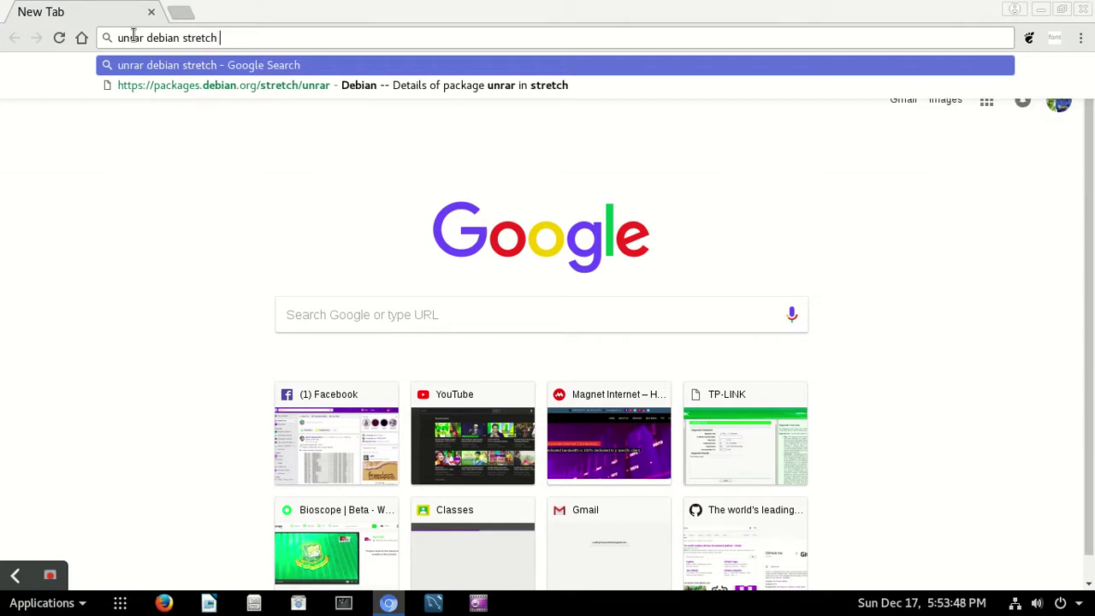
key(Return)
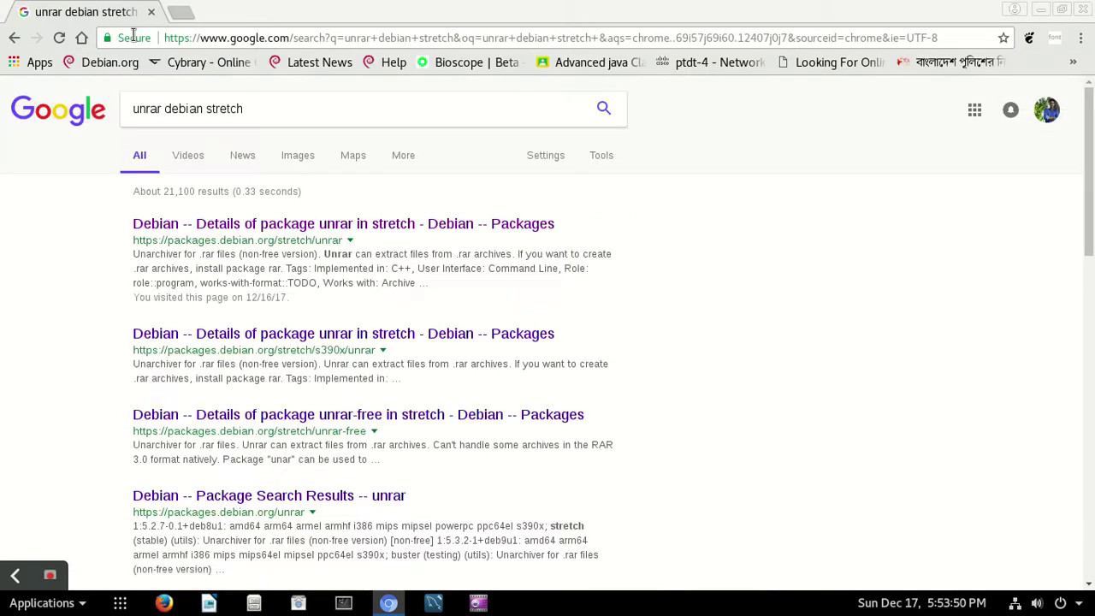
Step: Open the Debian details page for the unrar package in stretch and find its table of downloads by architecture
scroll(777, 352, down, 2)
scroll(779, 352, up, 2)
click(242, 226)
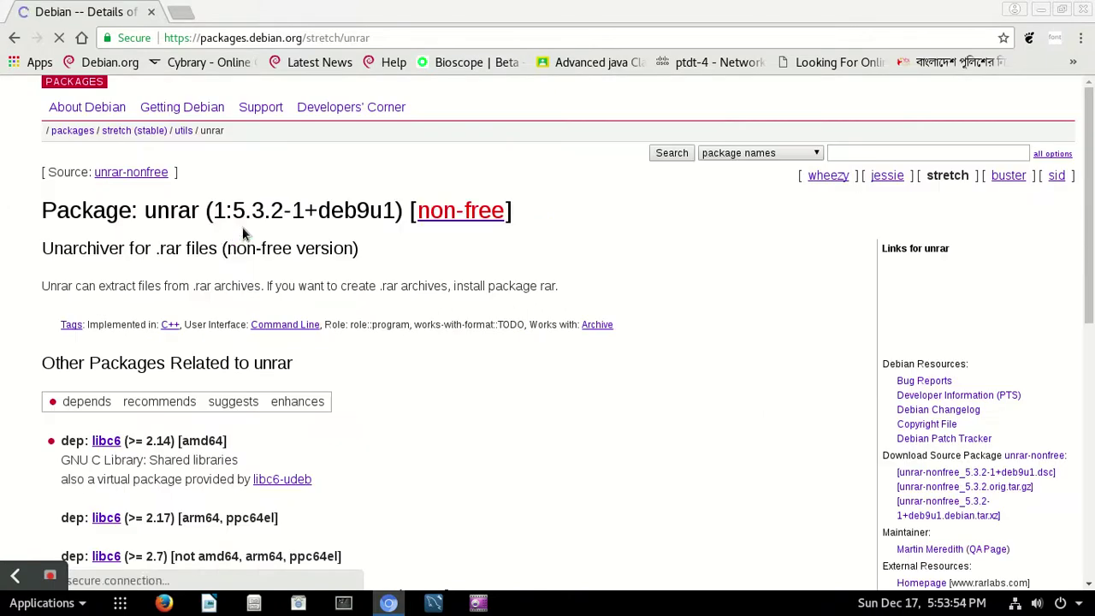
scroll(689, 415, down, 5)
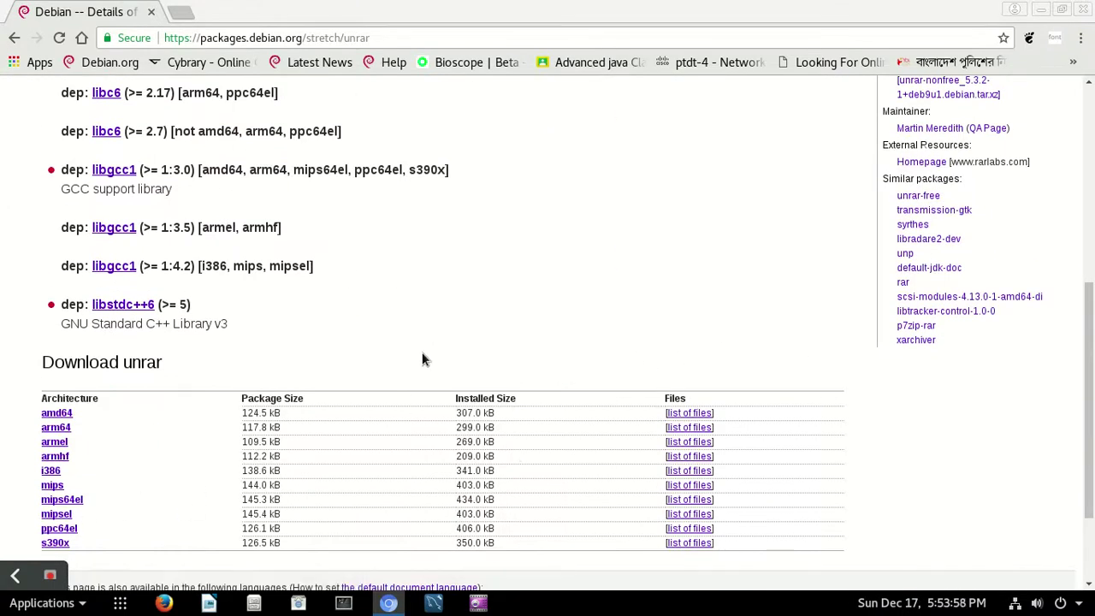
scroll(513, 351, up, 4)
scroll(629, 445, down, 5)
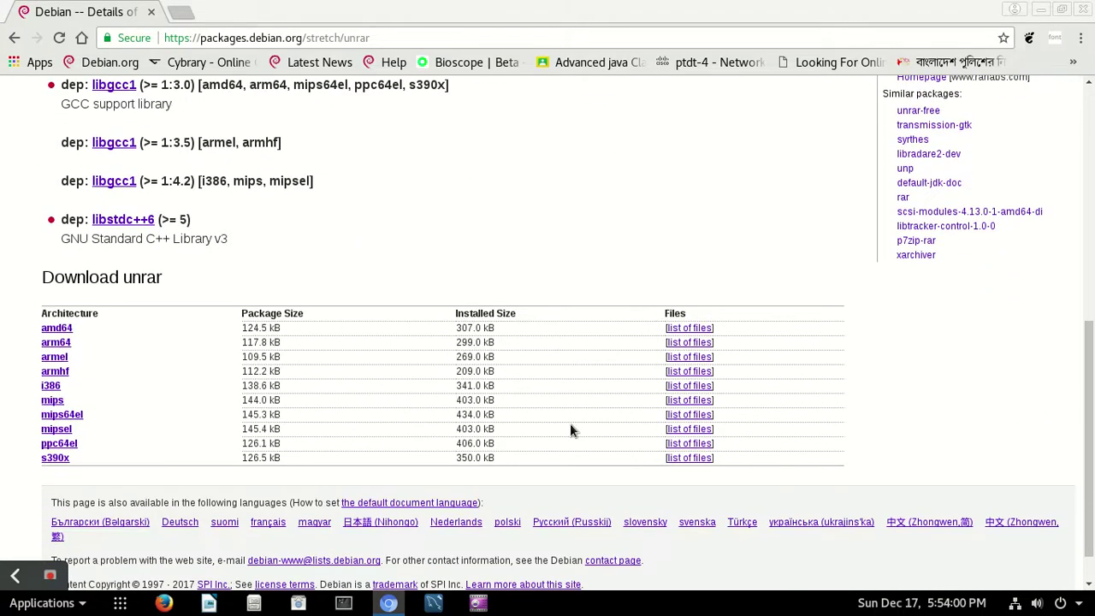
Step: Download the amd64 unrar package from one of the Asian mirrors and keep the .deb file
click(62, 330)
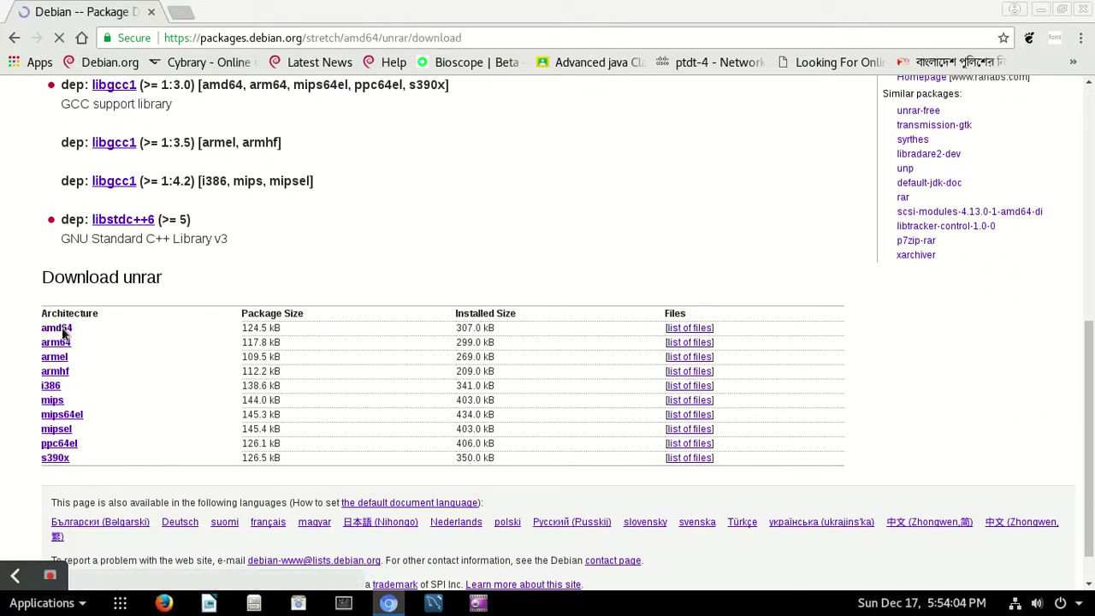
scroll(873, 419, down, 5)
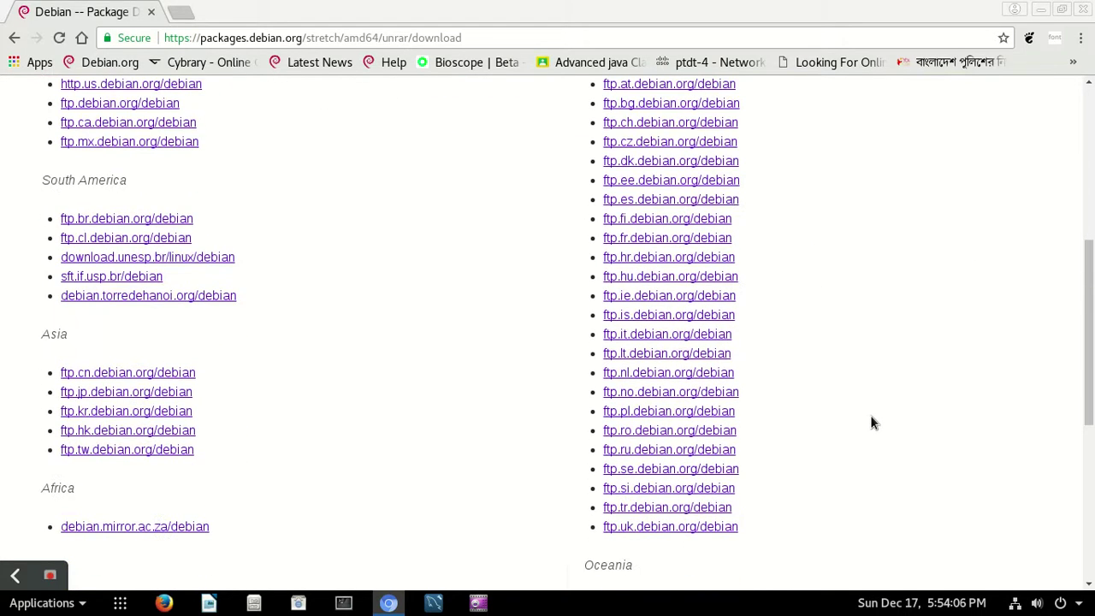
scroll(871, 417, up, 3)
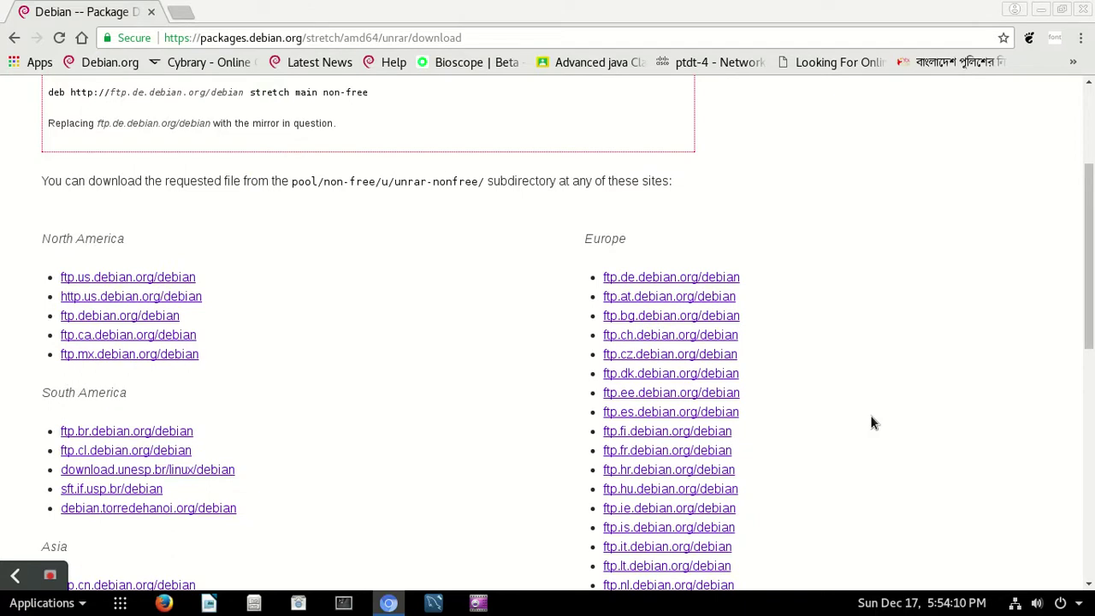
scroll(871, 415, down, 5)
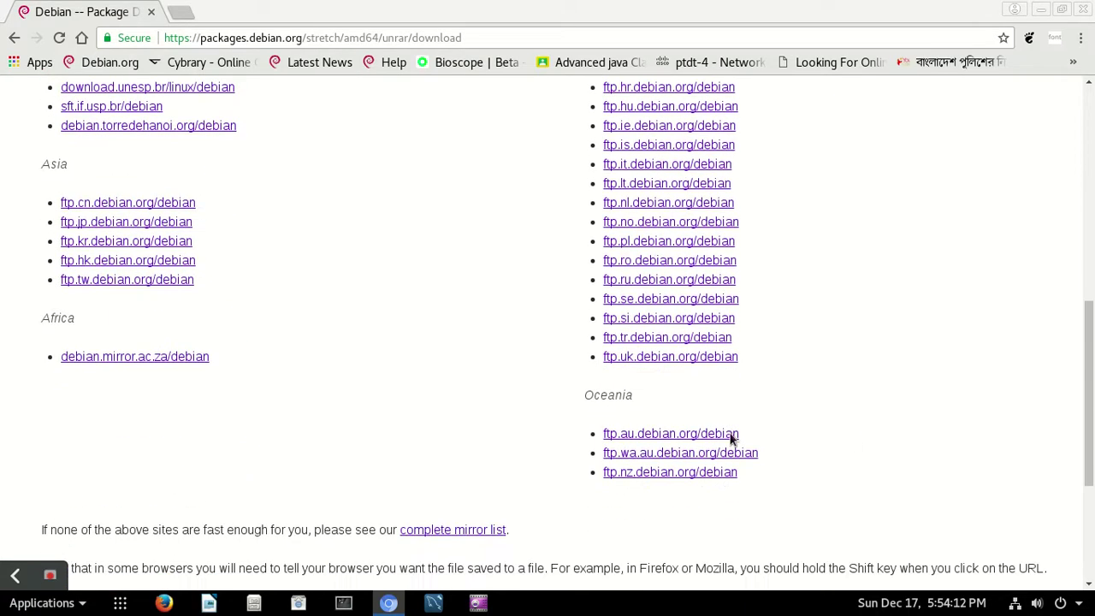
scroll(459, 328, up, 4)
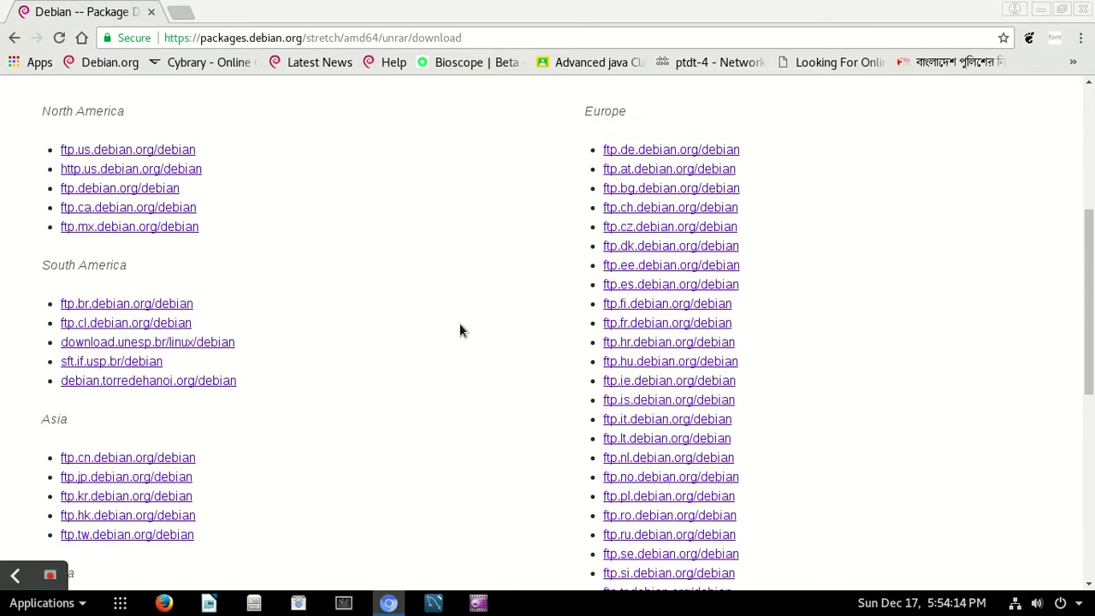
scroll(498, 357, down, 1)
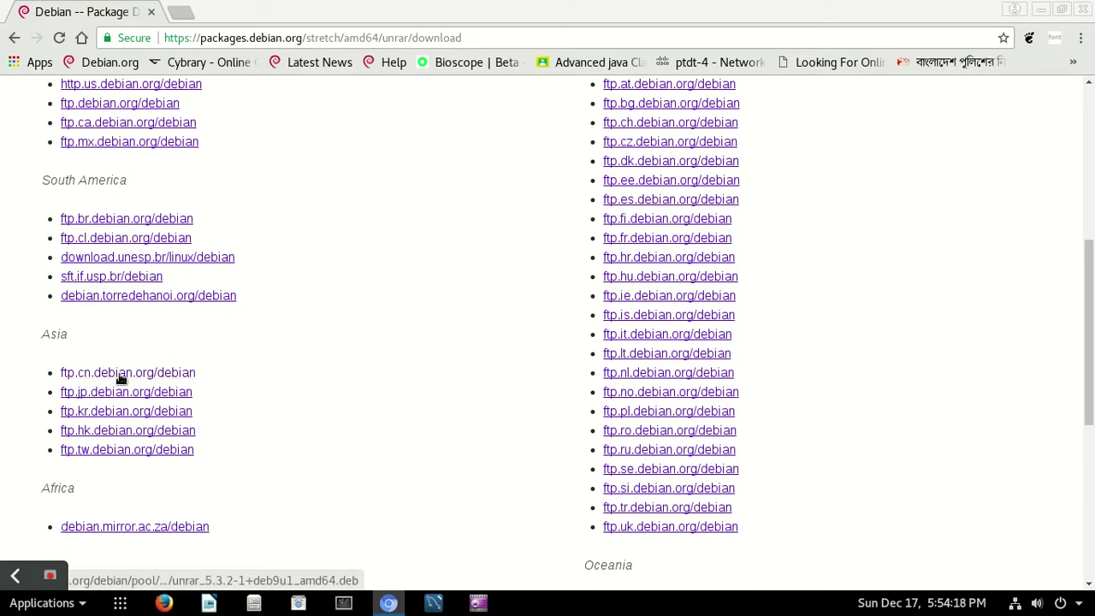
click(185, 419)
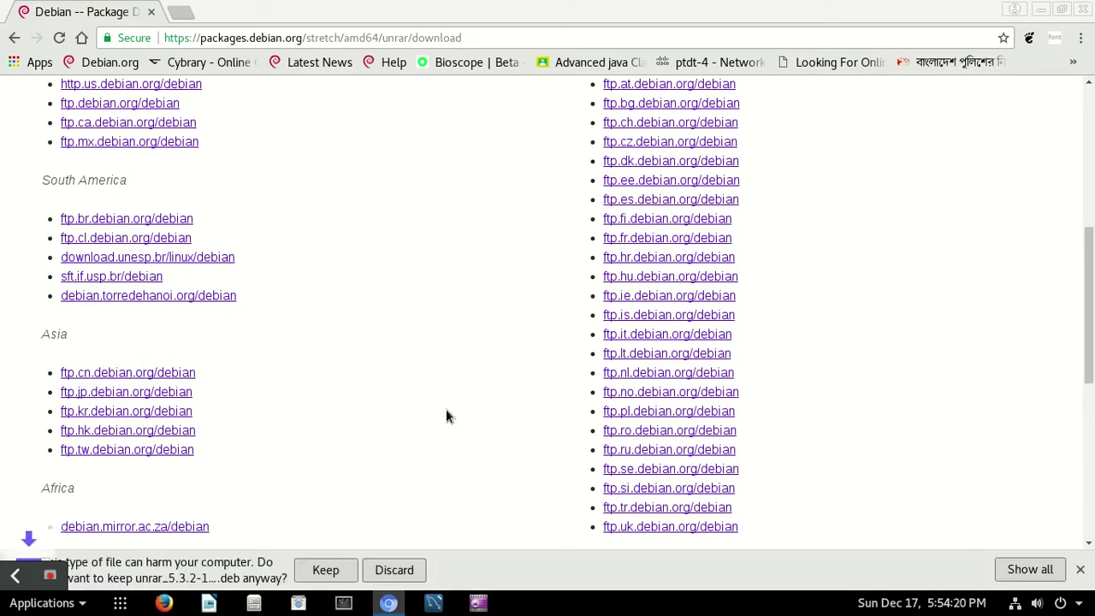
click(337, 575)
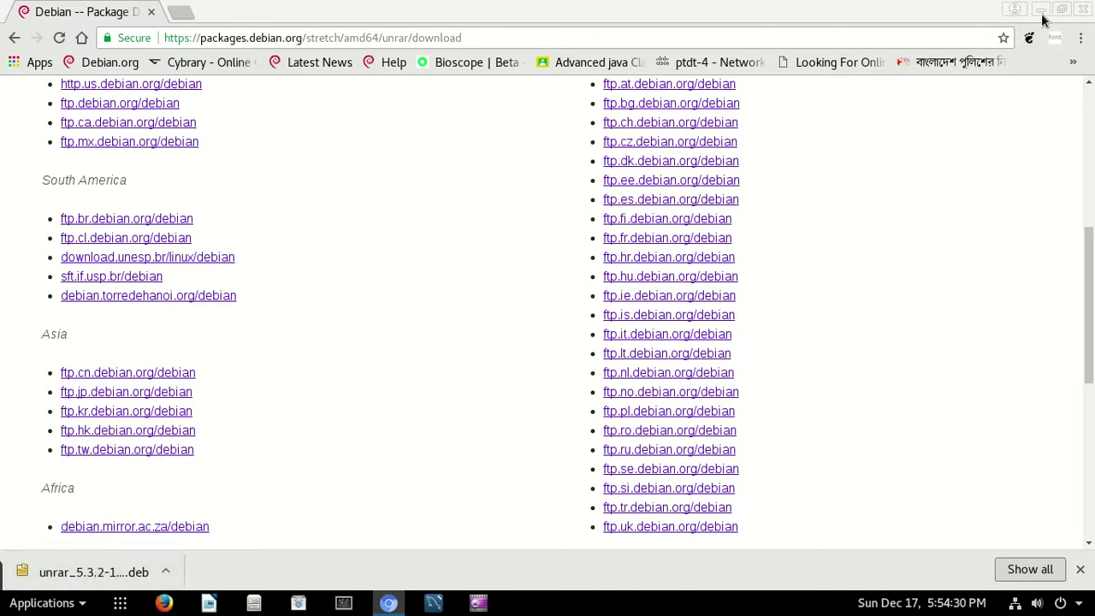
Step: Switch to the file manager, open the Downloads folder and select the unrar_5.3.2-1+deb9u1_amd64.deb package
click(255, 603)
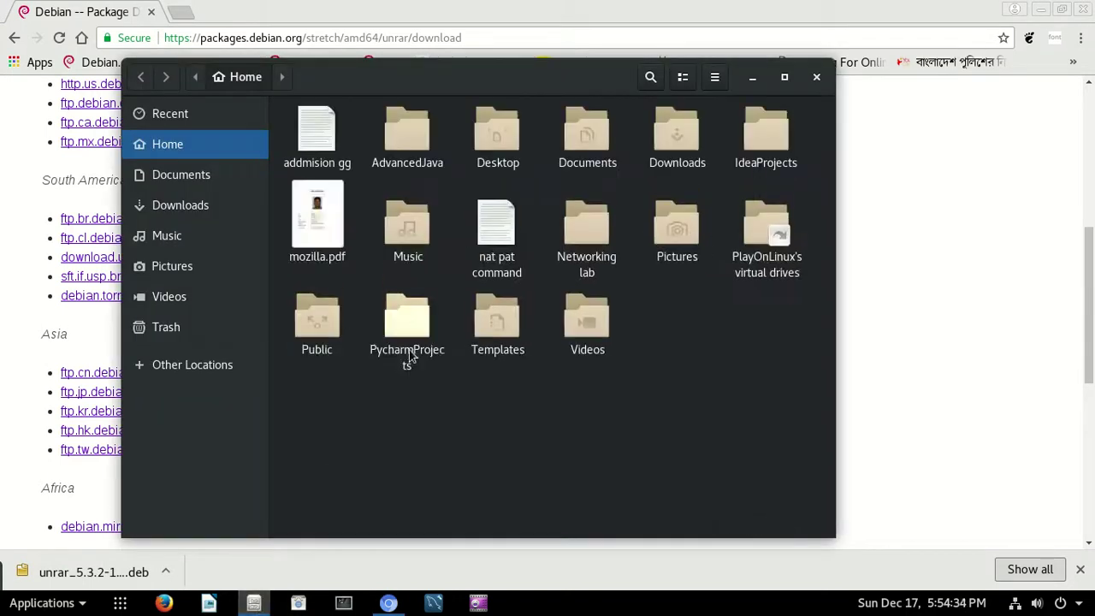
click(179, 206)
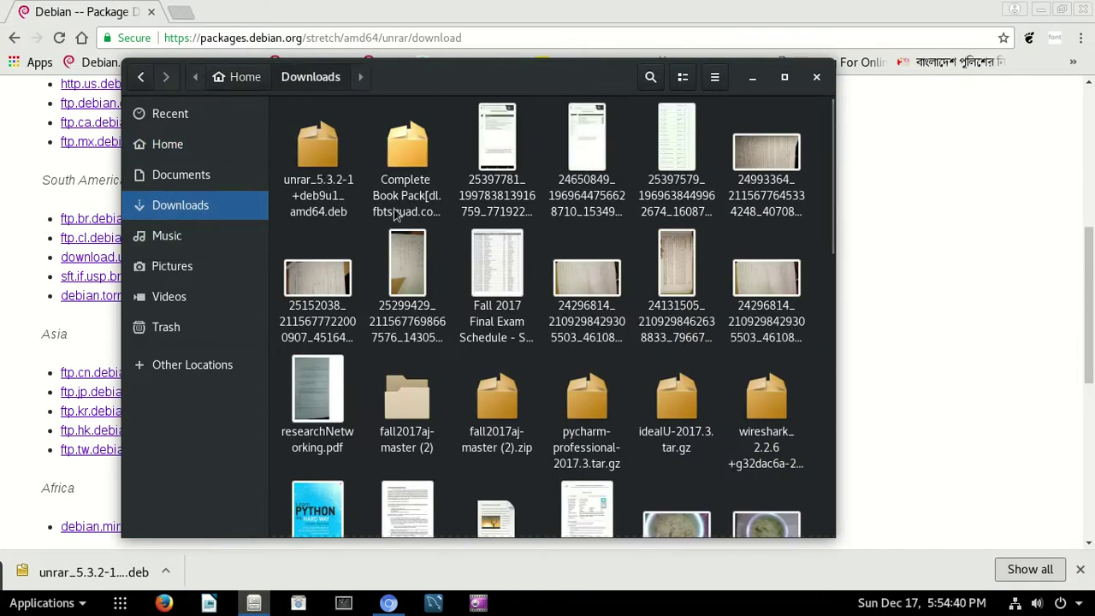
right_click(332, 183)
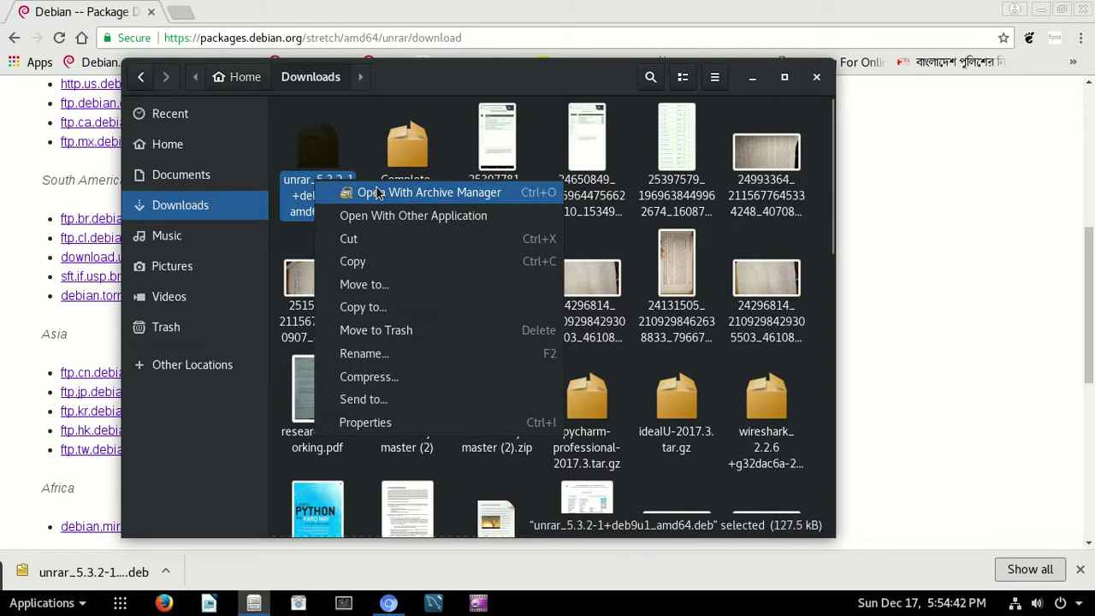
click(370, 135)
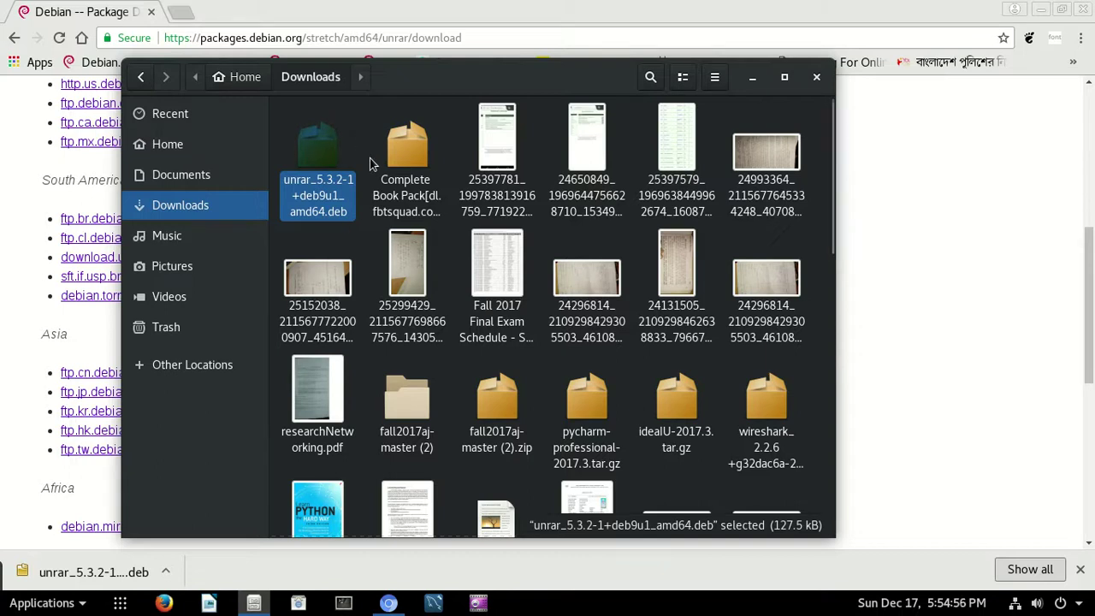
right_click(320, 180)
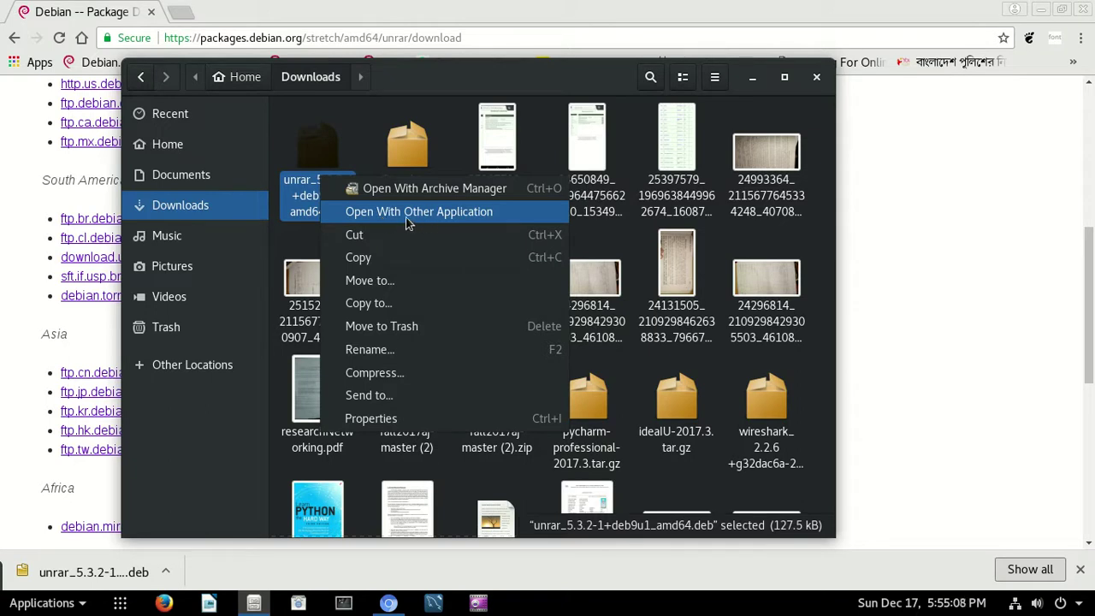
click(343, 604)
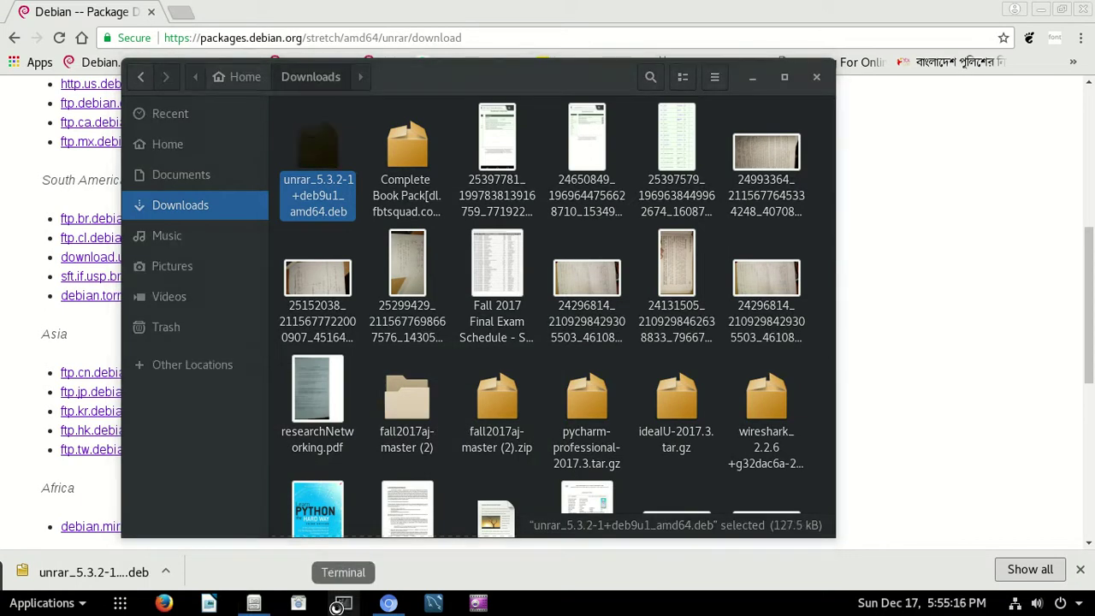
click(340, 606)
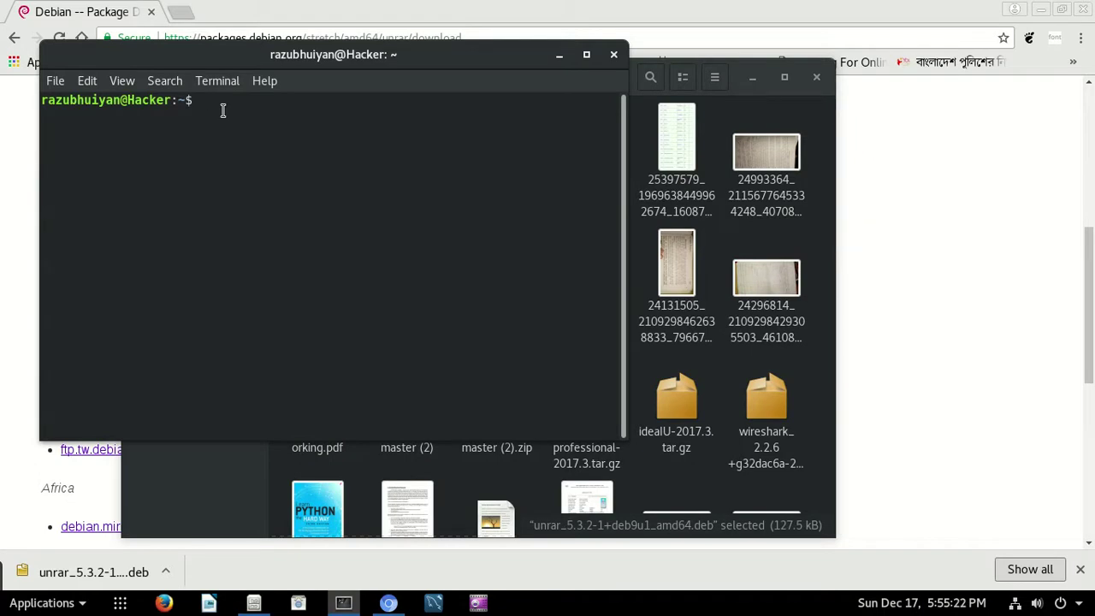
text(sudo apt-get install )
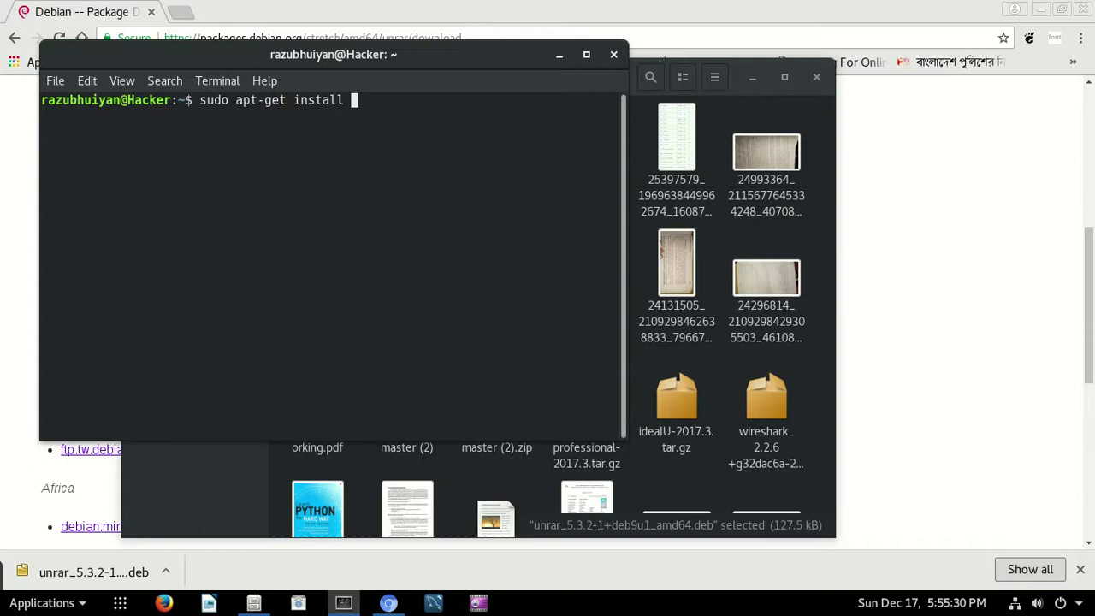
text(gdebi)
key(BackSpace)
key(BackSpace)
key(BackSpace)
key(BackSpace)
key(BackSpace)
key(BackSpace)
key(BackSpace)
key(BackSpace)
key(BackSpace)
key(BackSpace)
key(BackSpace)
key(BackSpace)
key(BackSpace)
key(BackSpace)
key(BackSpace)
key(BackSpace)
key(BackSpace)
key(BackSpace)
key(BackSpace)
key(BackSpace)
key(BackSpace)
key(BackSpace)
text(exit)
key(Return)
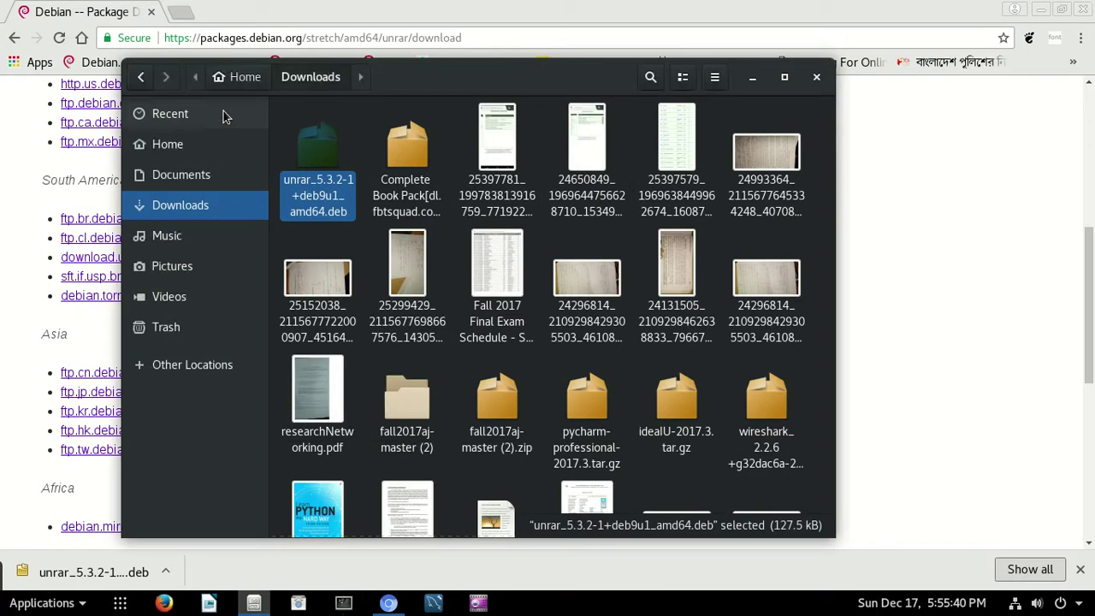
Step: Open the downloaded unrar .deb package with GDebi Package Installer
right_click(321, 162)
click(418, 198)
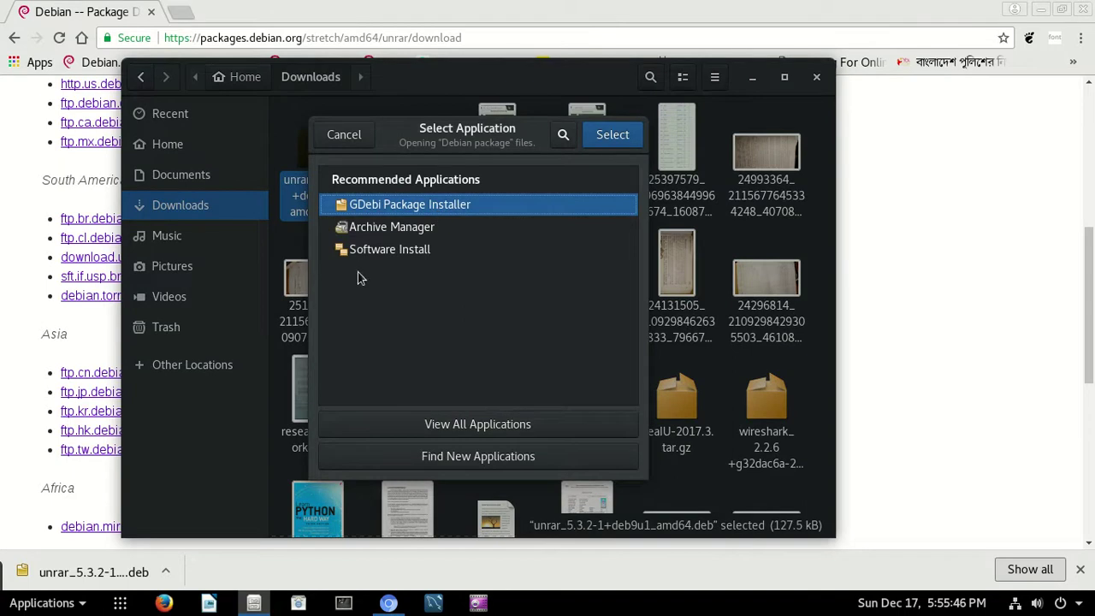
click(606, 137)
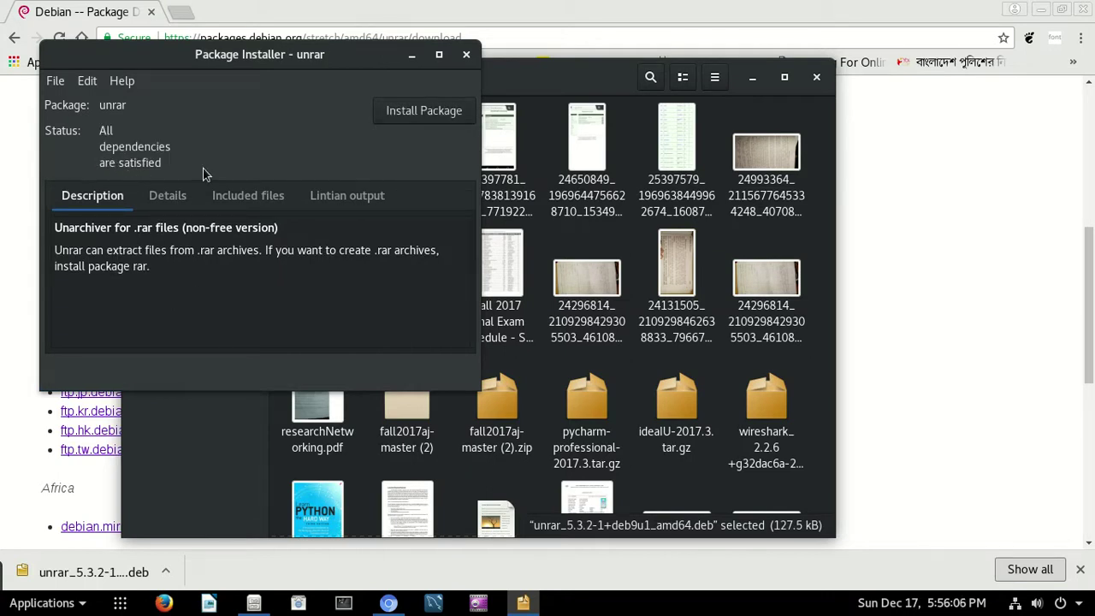
Step: Install the unrar package, entering the administrator password to authorize it, and close the package installer
click(425, 116)
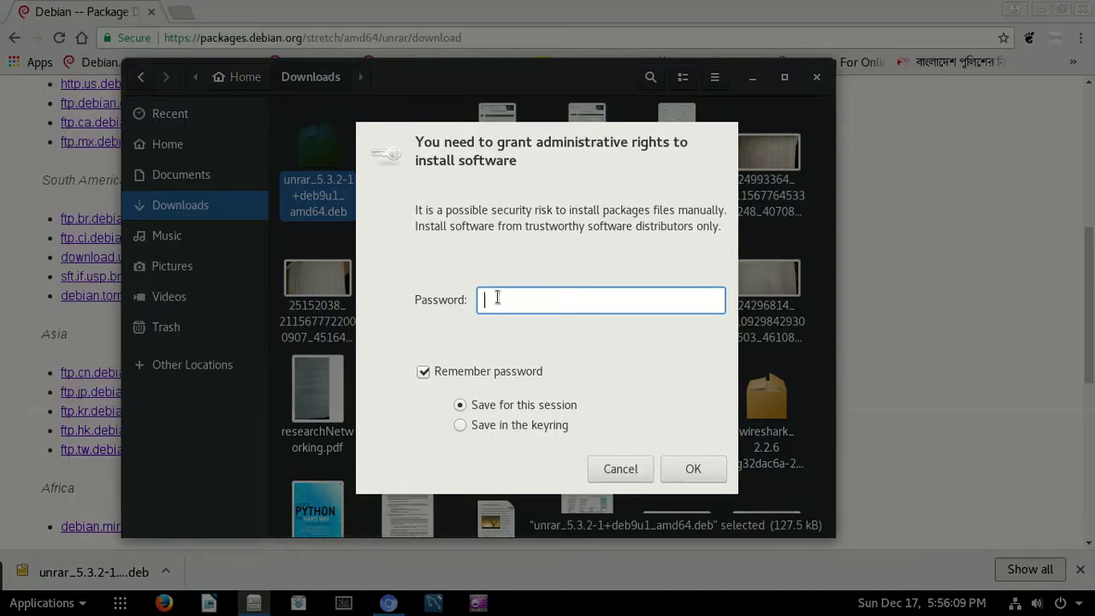
text(••••••••••••)
click(690, 473)
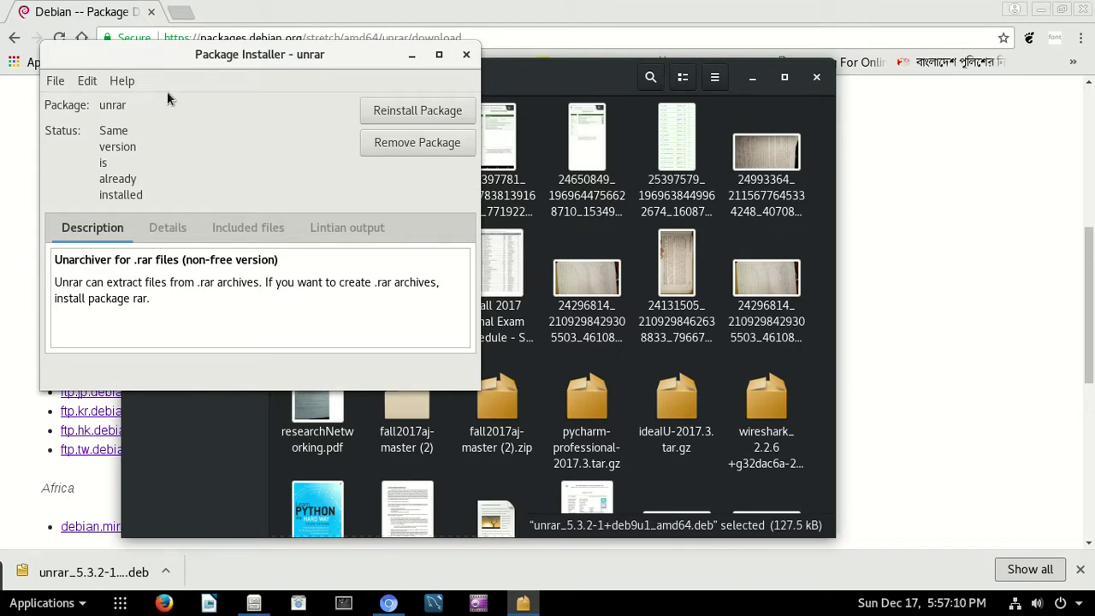
click(465, 56)
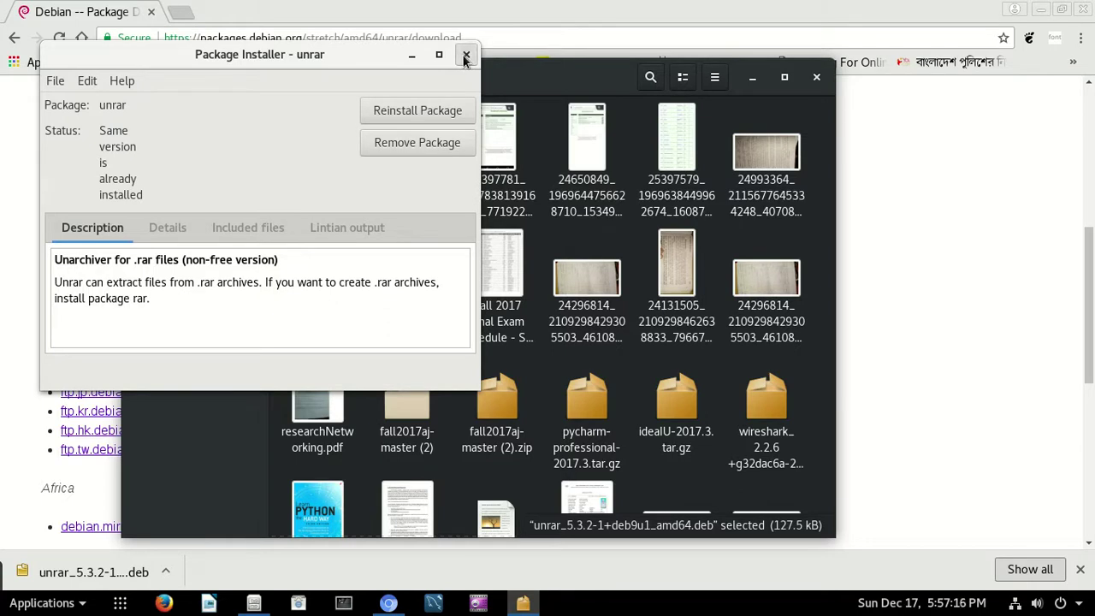
Step: Open the archive "Complete Book Pack[dl.fbtsquad.com].rar" from Downloads with Archive Manager
click(370, 112)
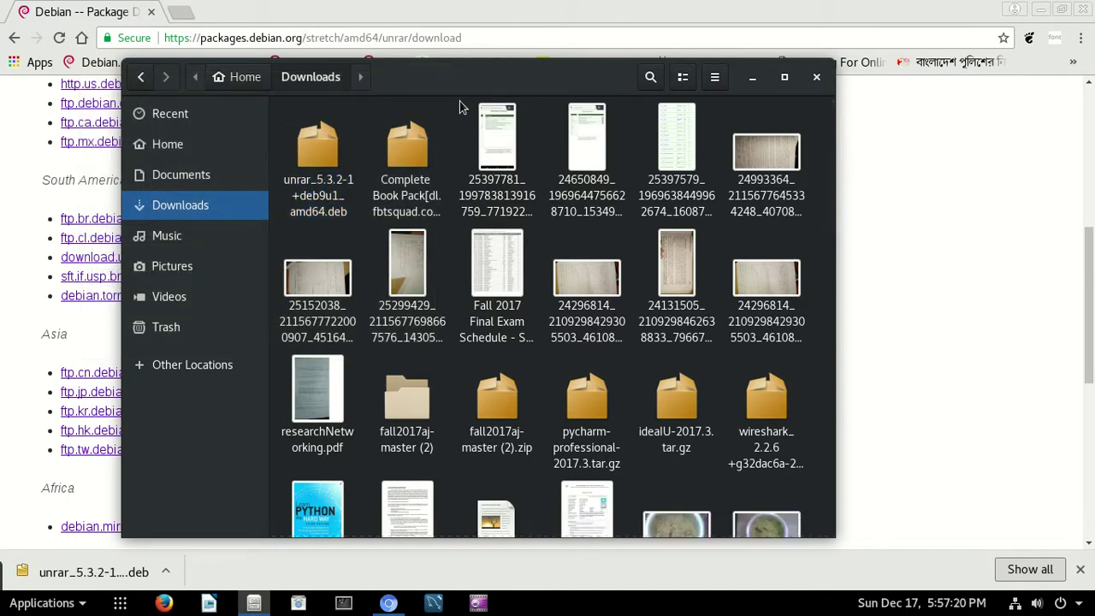
right_click(406, 172)
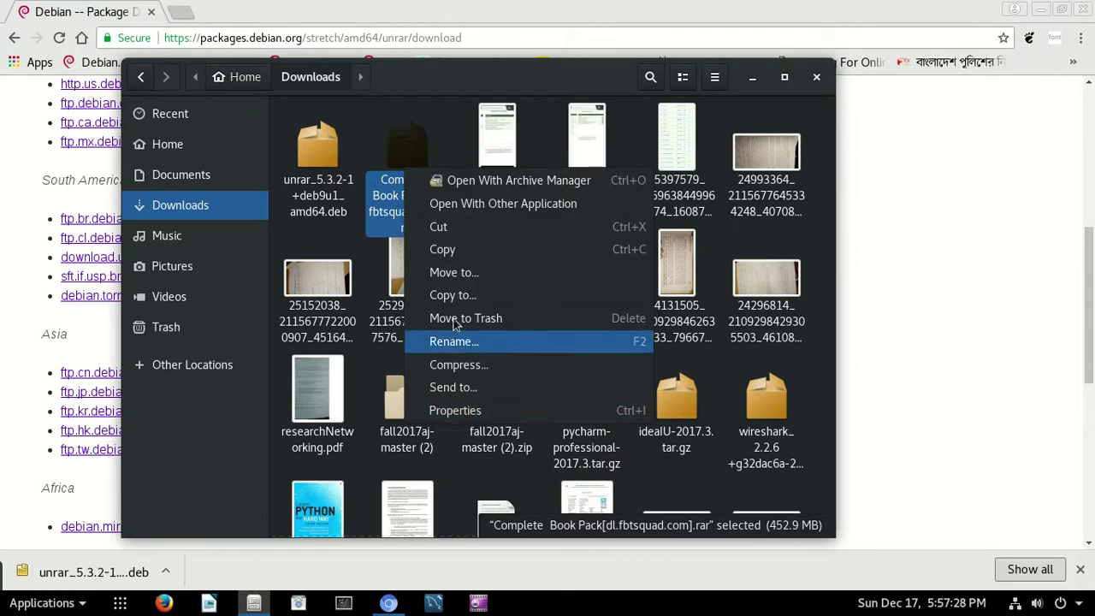
click(454, 181)
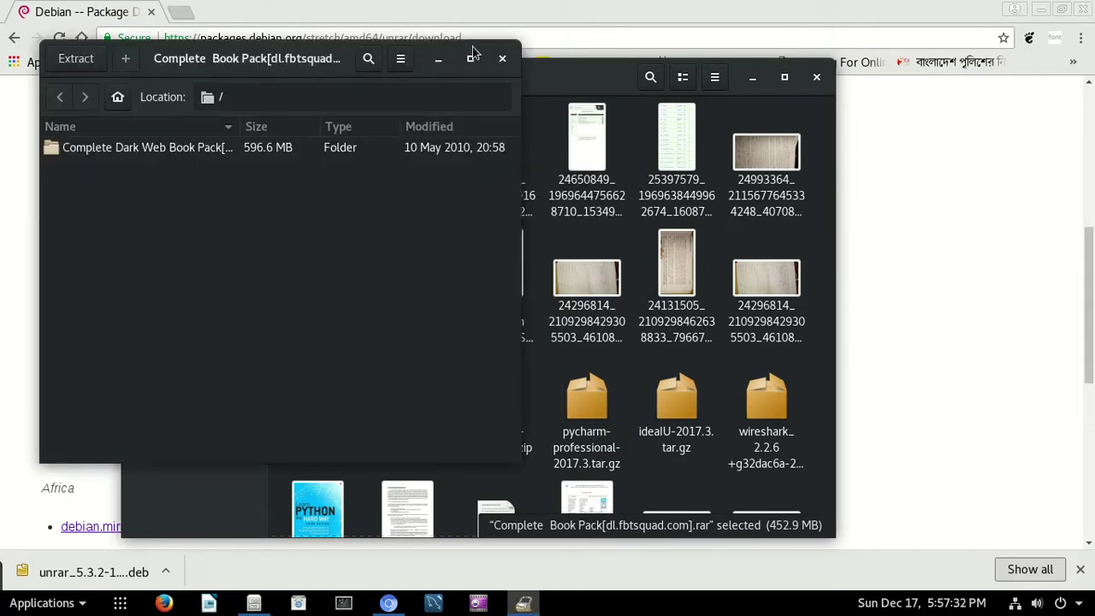
Step: Close the archive window and reopen "Complete Book Pack[dl.fbtsquad.com].rar" from Downloads with Archive Manager
click(503, 58)
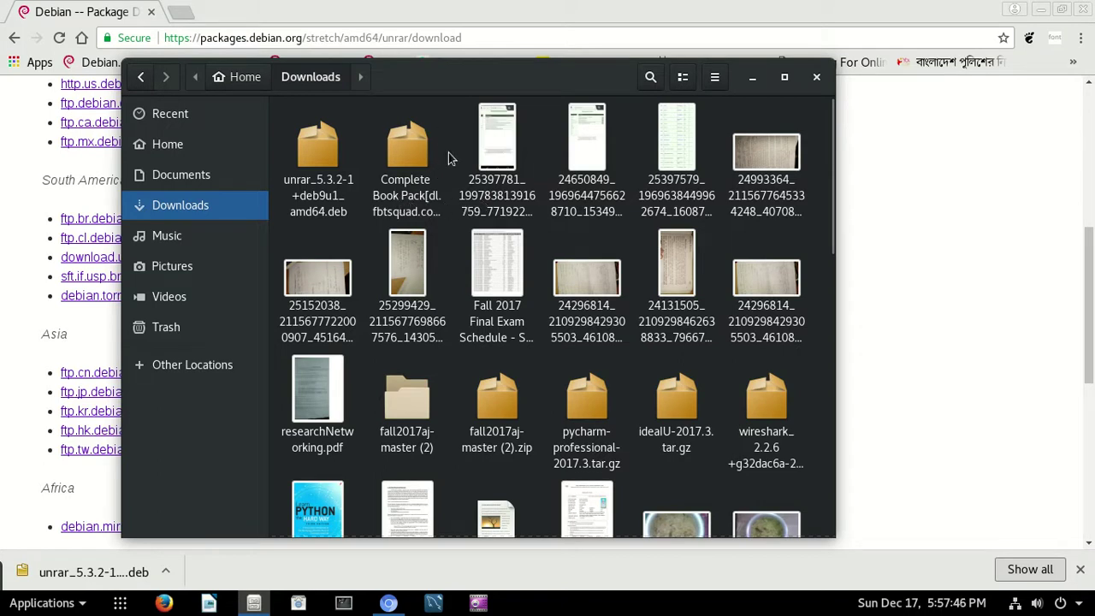
right_click(406, 191)
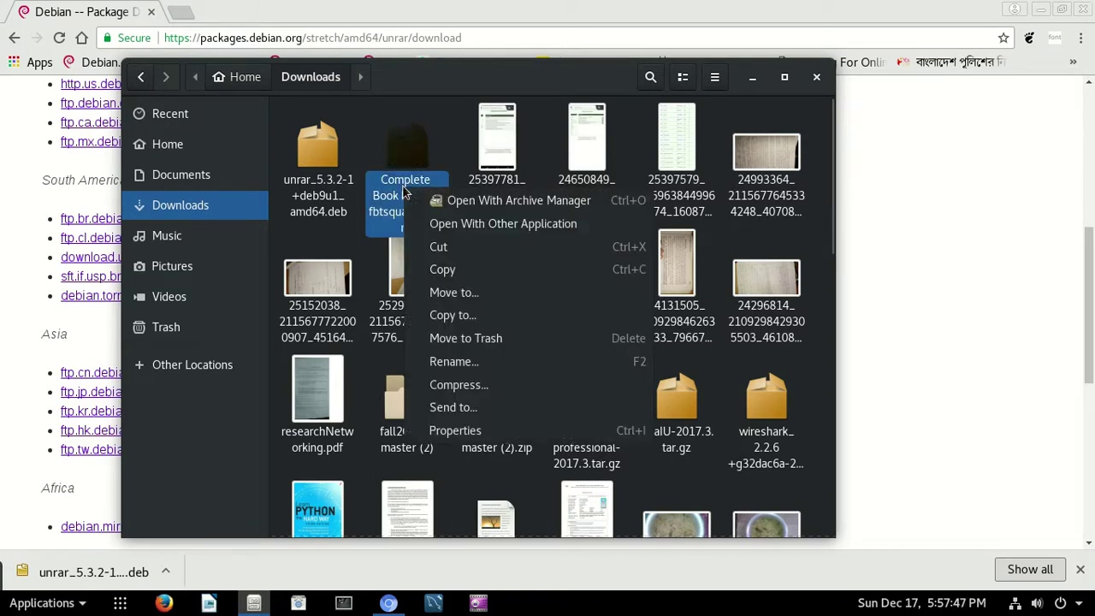
click(454, 204)
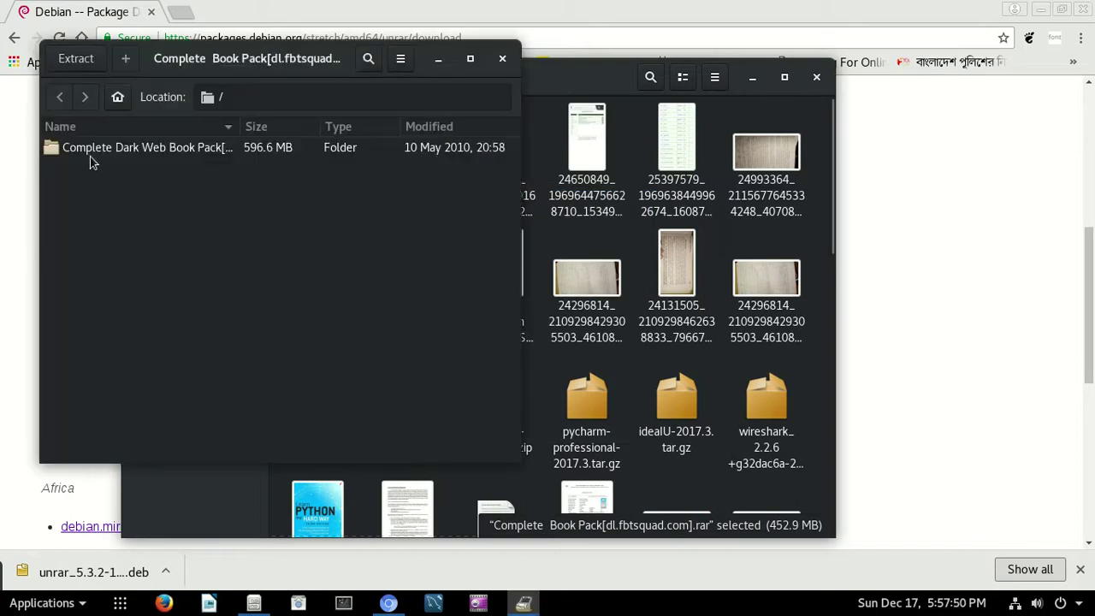
Step: Extract all files of the open archive into the Documents folder, keeping the directory structure
click(73, 66)
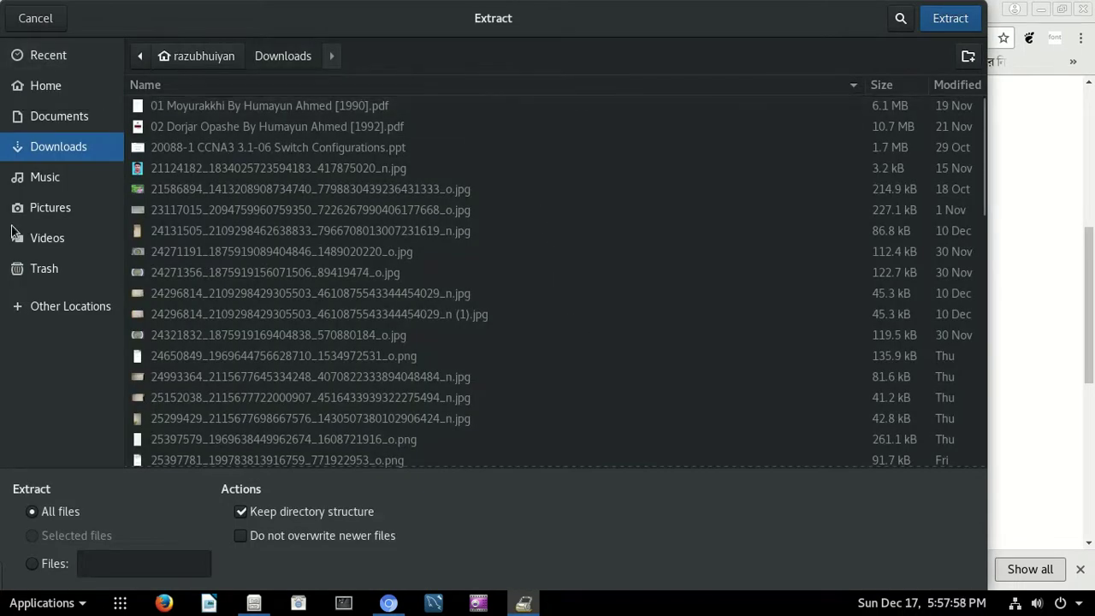
click(38, 115)
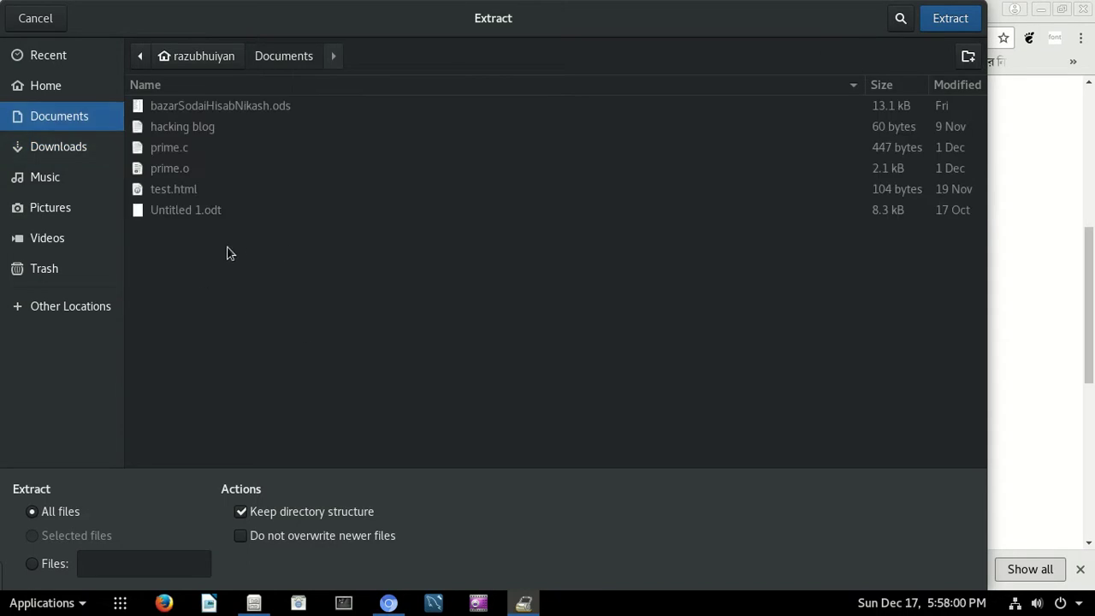
click(947, 26)
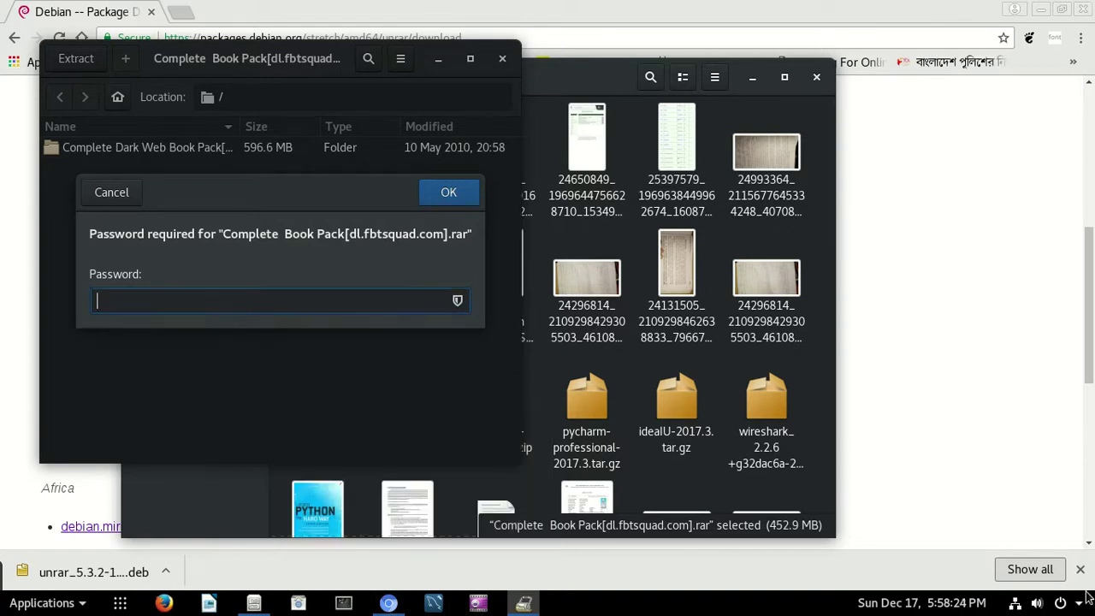
click(50, 573)
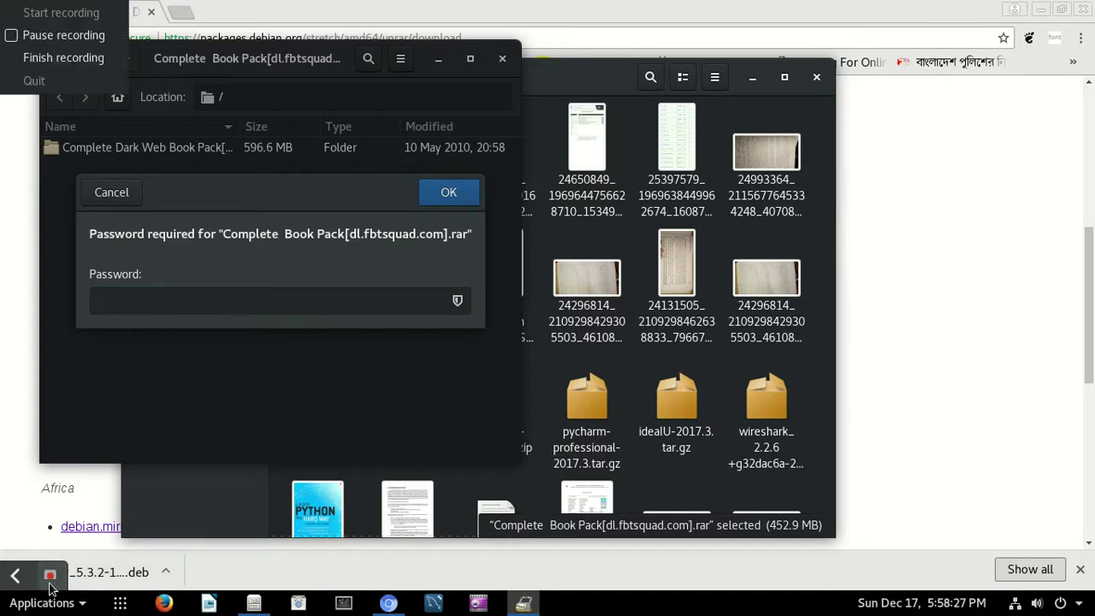
click(24, 43)
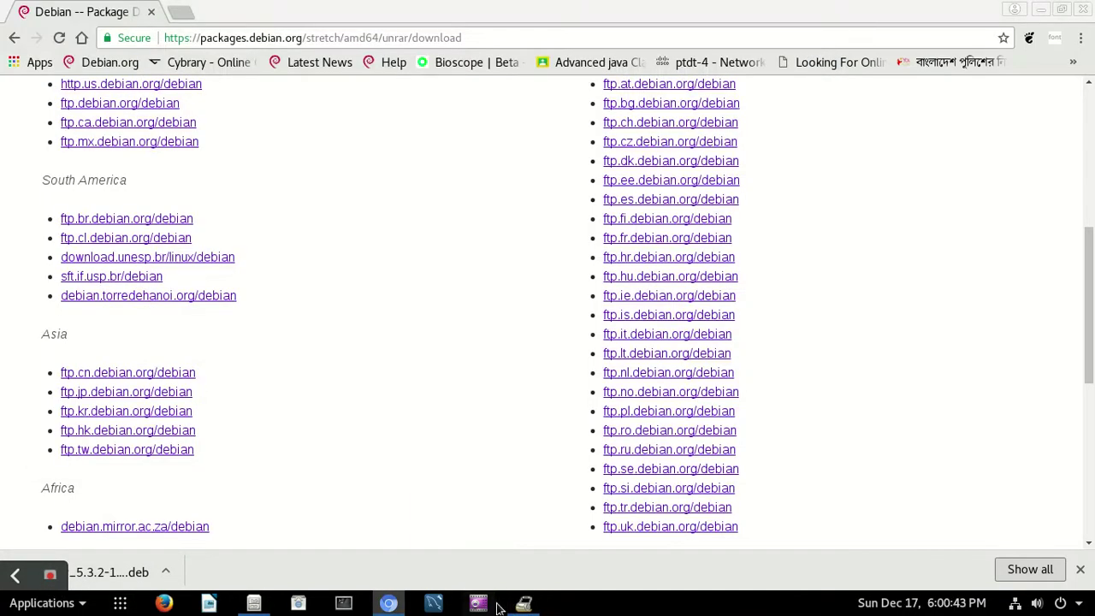
Step: Switch back to Archive Manager and try to unlock the archive by entering its password
mouse_move(524, 602)
click(514, 466)
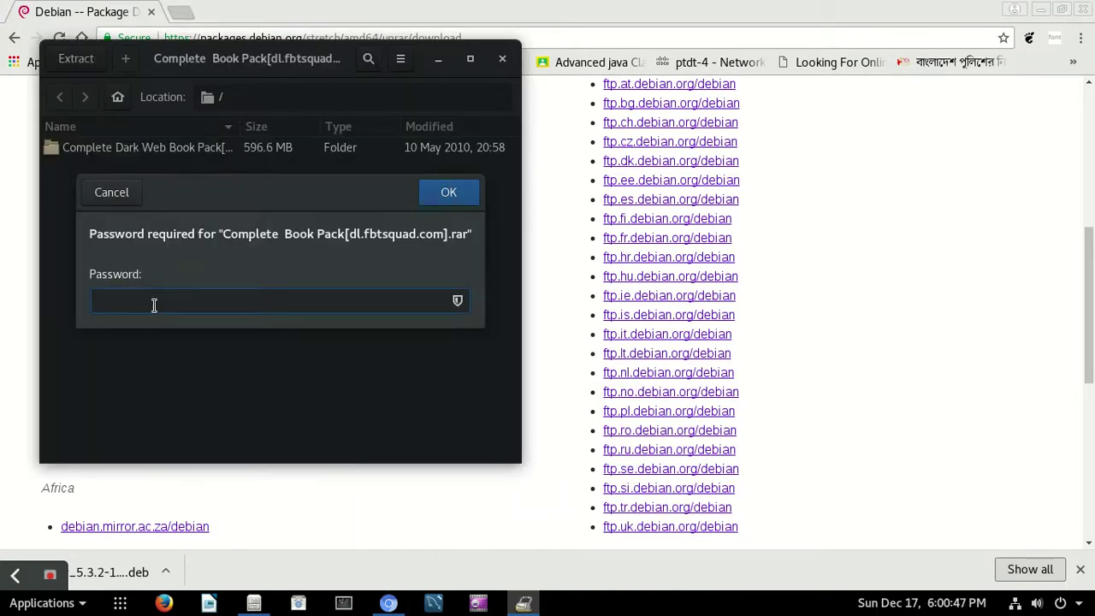
text(••••••••••••••)
click(446, 190)
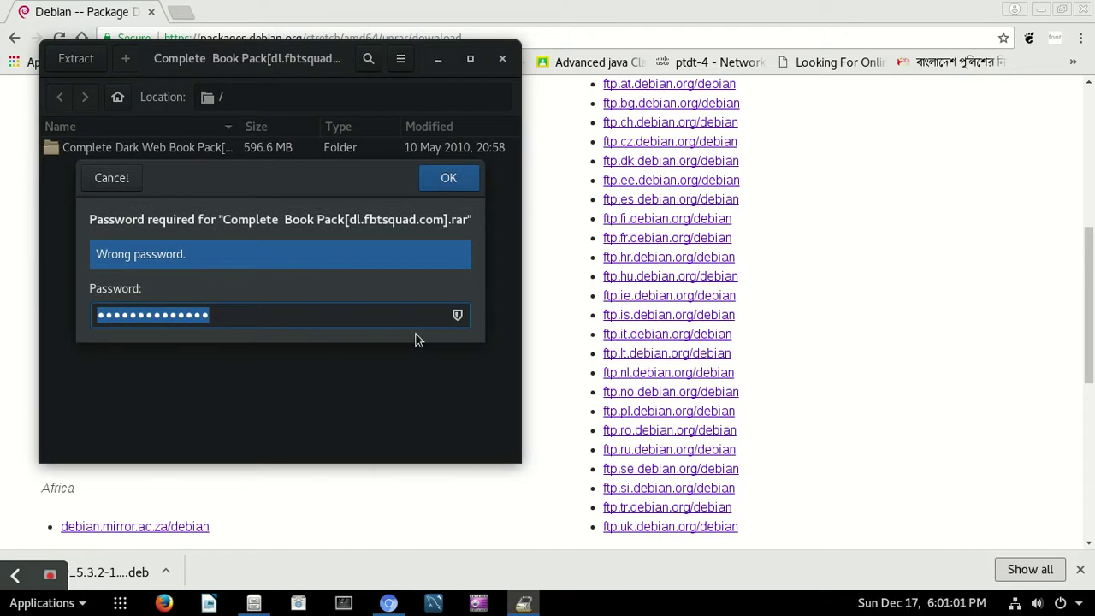
Step: Replace the entered text with the correct archive password and confirm it to start the extraction
click(306, 317)
drag(234, 326, 66, 314)
text(aaaaaaa)
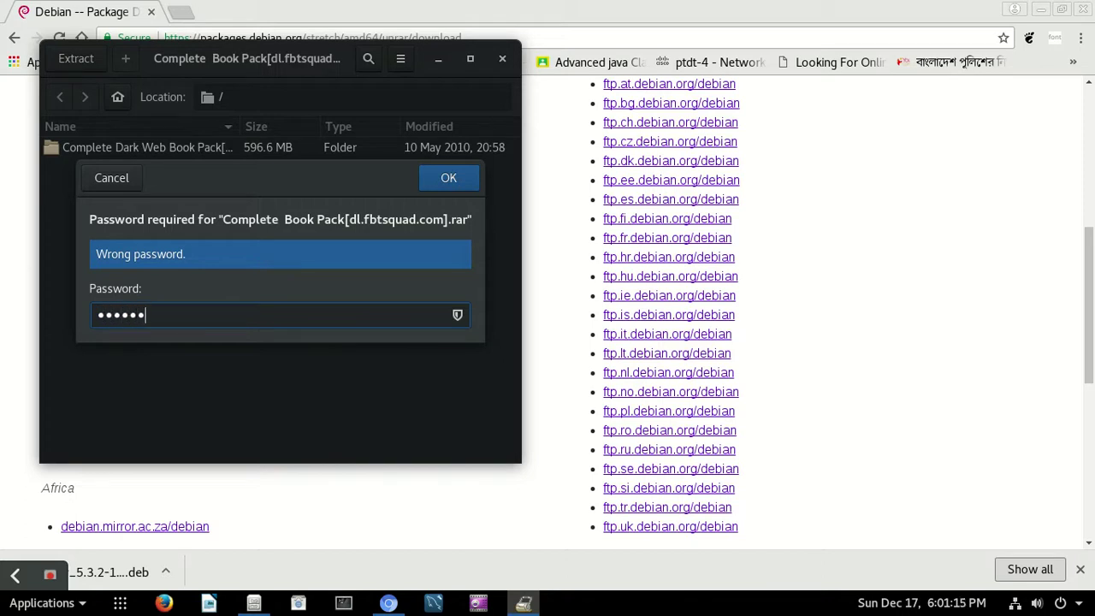
text(aaaa)
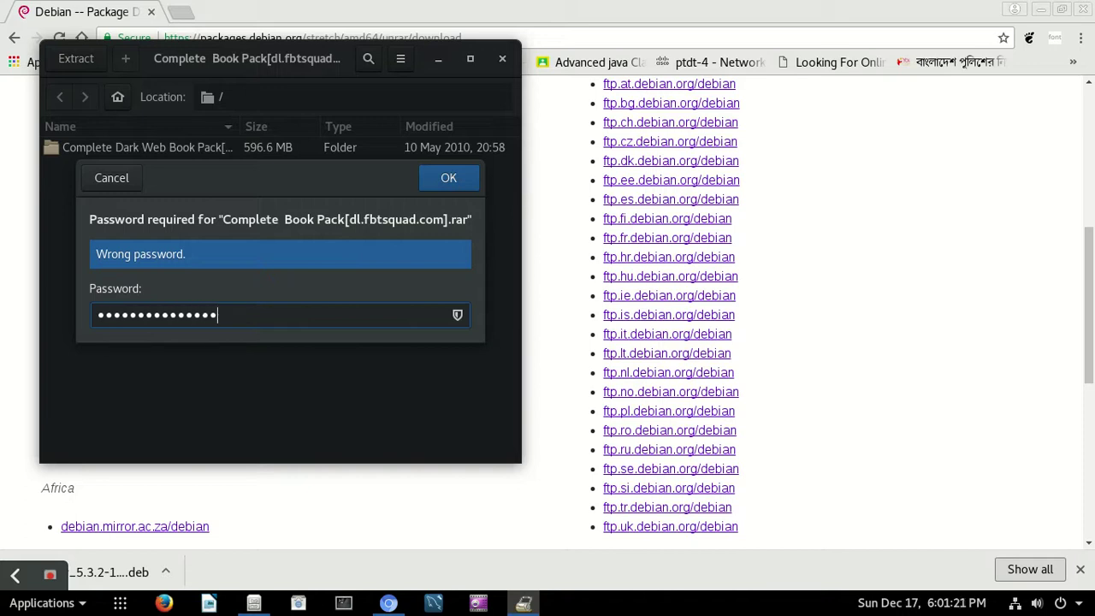
click(457, 180)
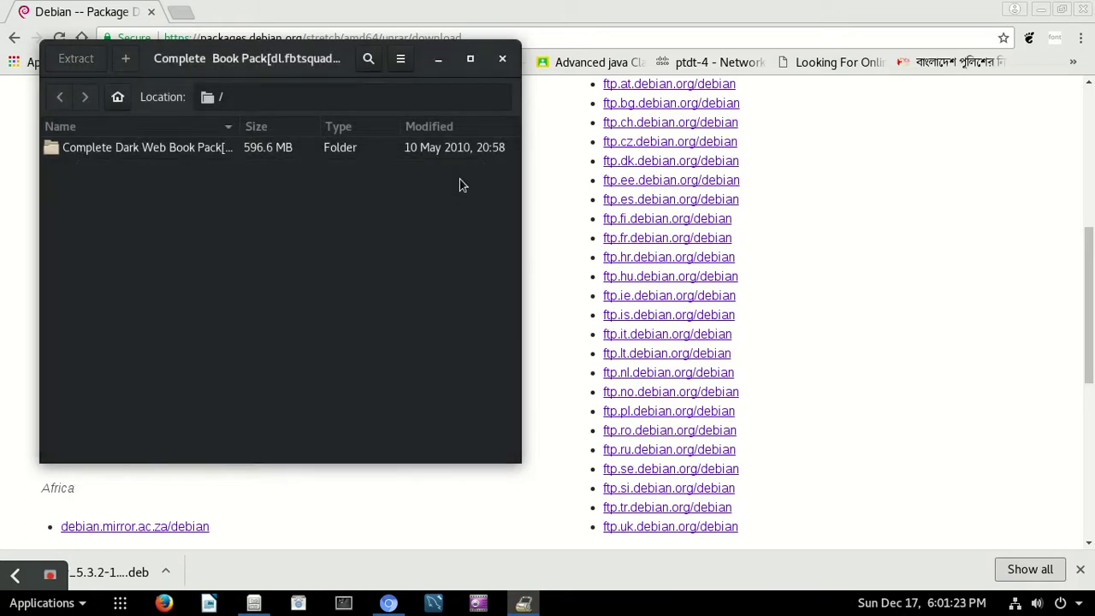